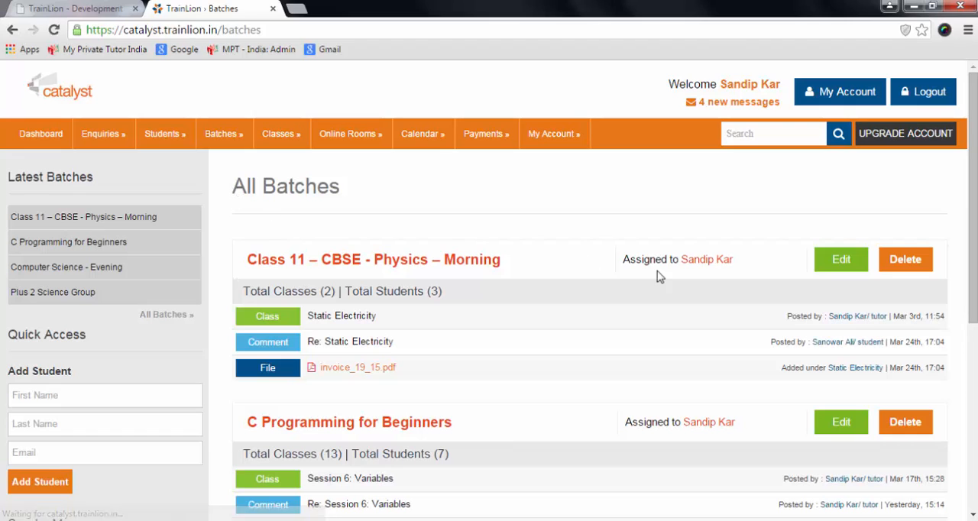
Open the C Programming for Beginners batch for editing, keep its name, and save it to continue to student assignment.
scroll(584, 273, down, 5)
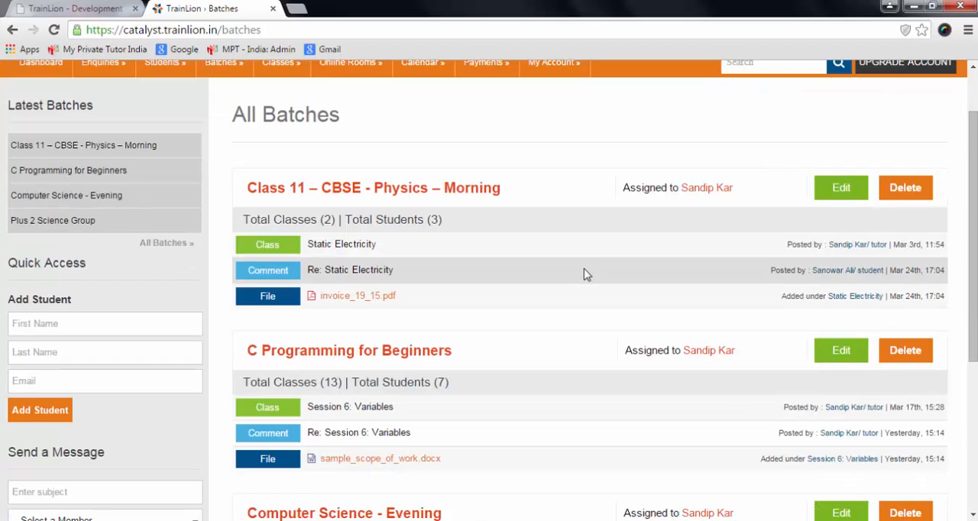
scroll(585, 274, up, 5)
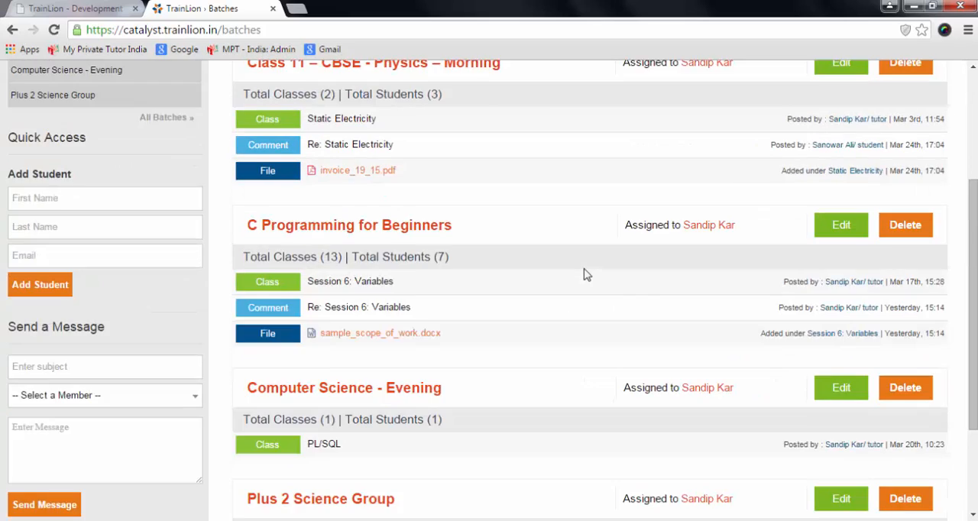
scroll(584, 274, down, 2)
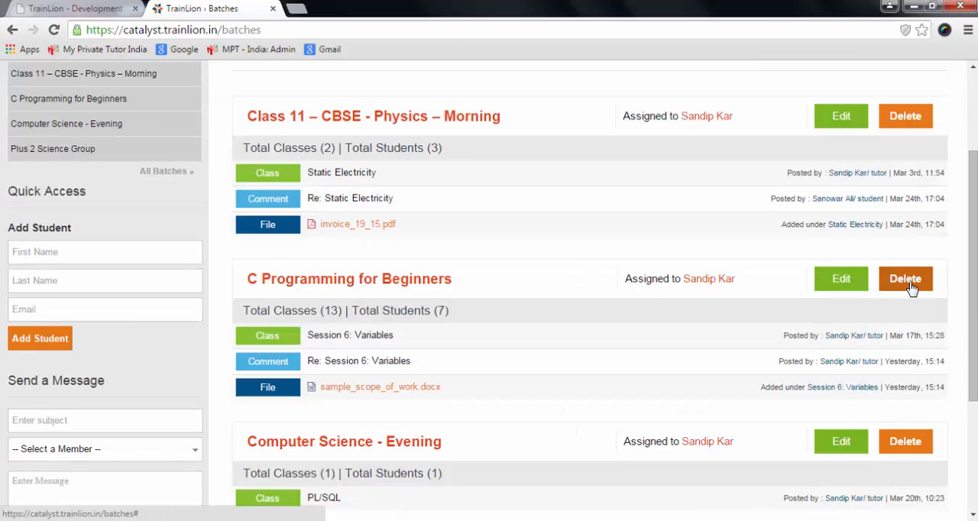
click(855, 286)
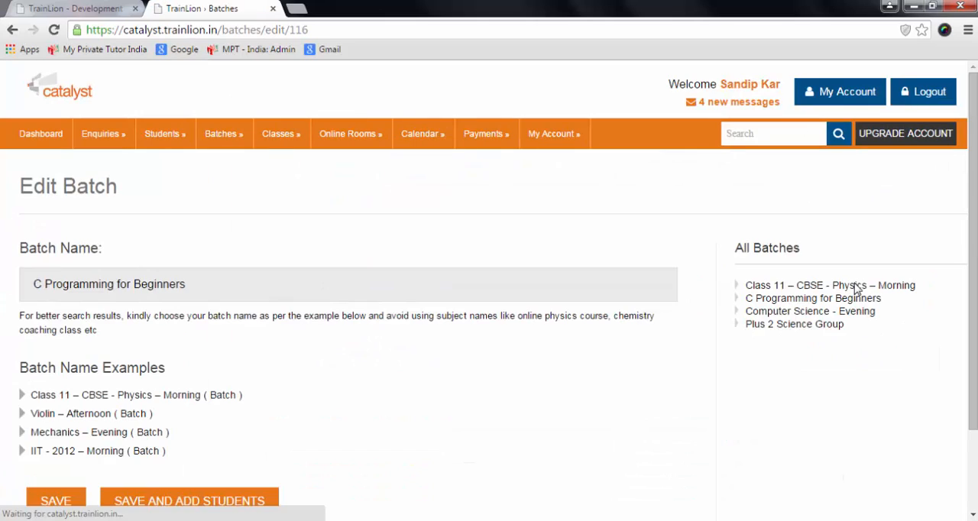
click(164, 284)
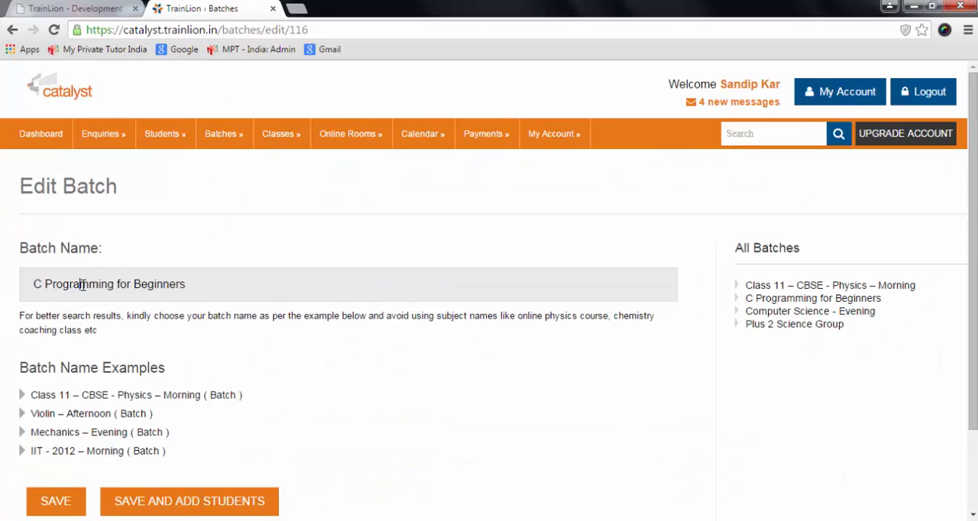
scroll(267, 350, down, 1)
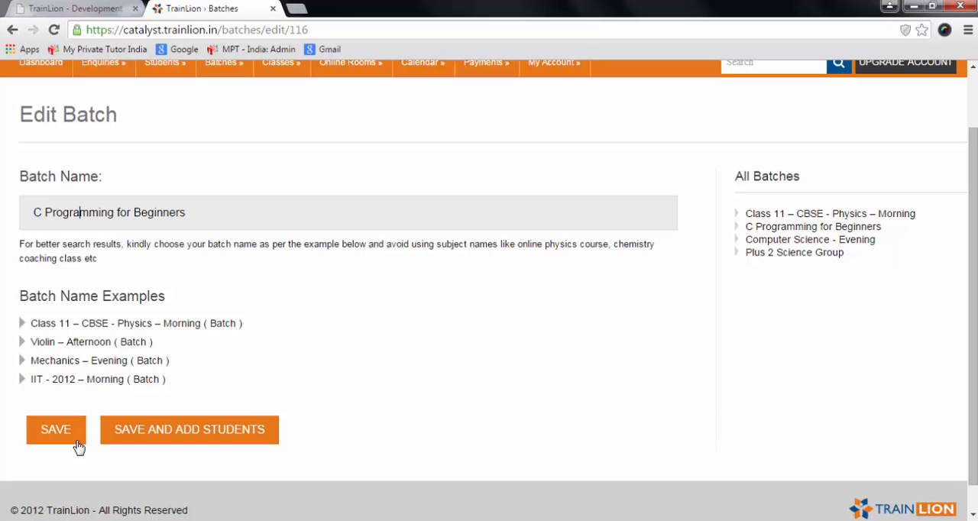
click(141, 444)
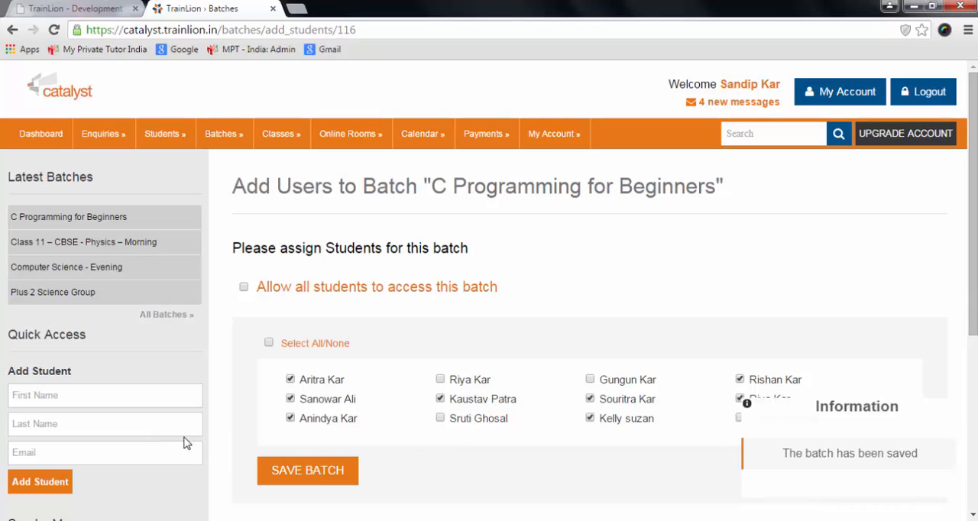
Deselect the third student in the first column, keep the second and third students in the second column selected, and save the batch.
click(291, 420)
click(441, 400)
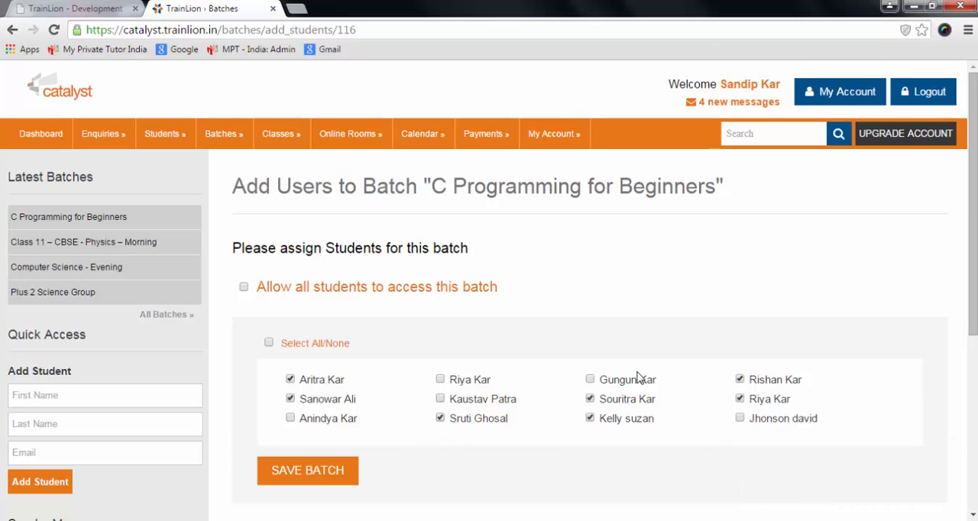
click(441, 399)
scroll(554, 291, down, 1)
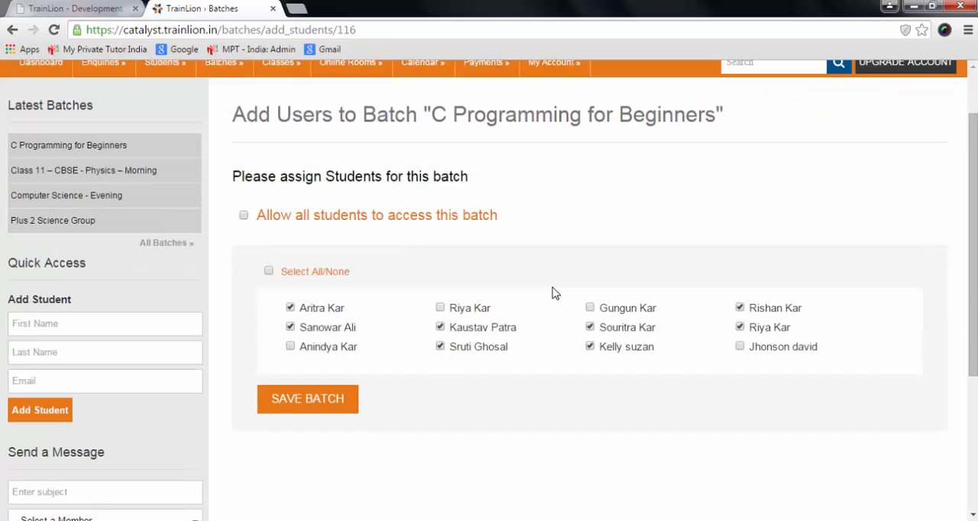
click(332, 411)
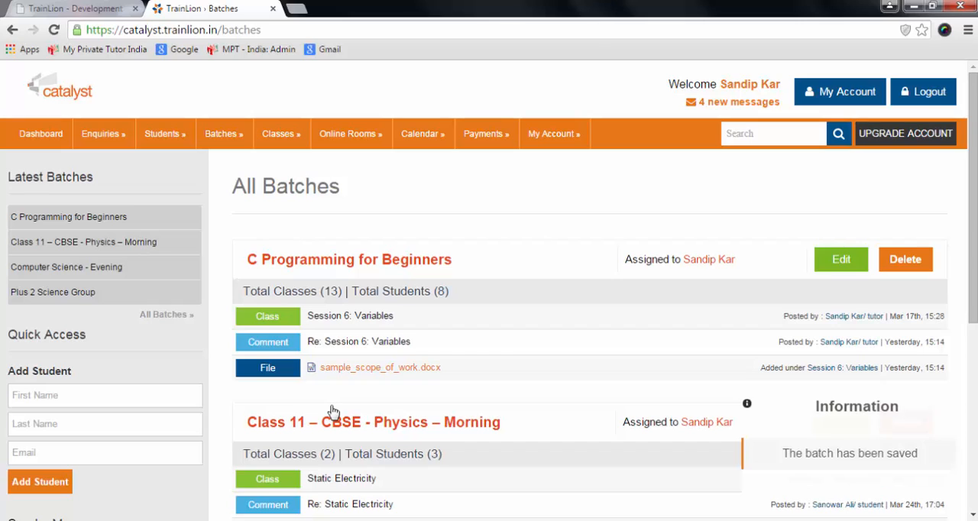
Fill in the new student's first name, last name and e-mail in the quick Add Student form and submit it.
click(78, 399)
text(J)
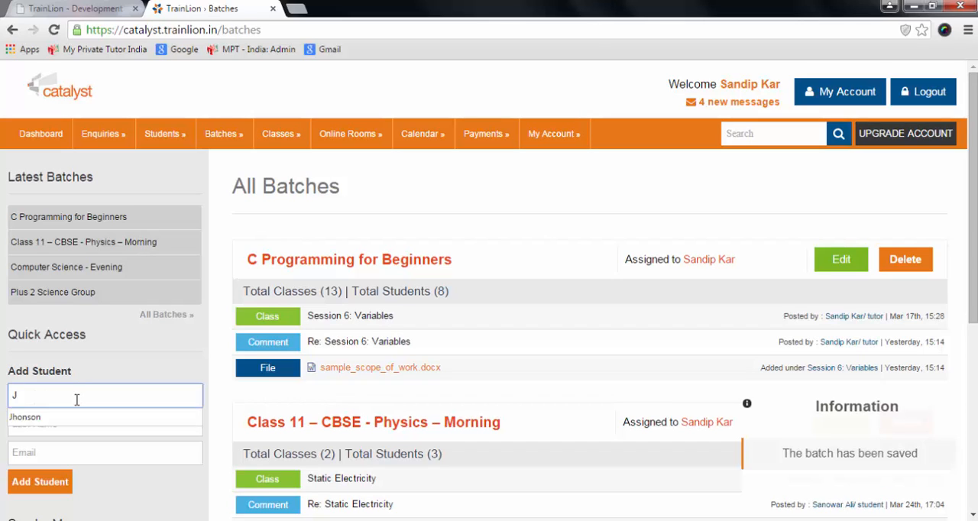
click(77, 419)
click(72, 426)
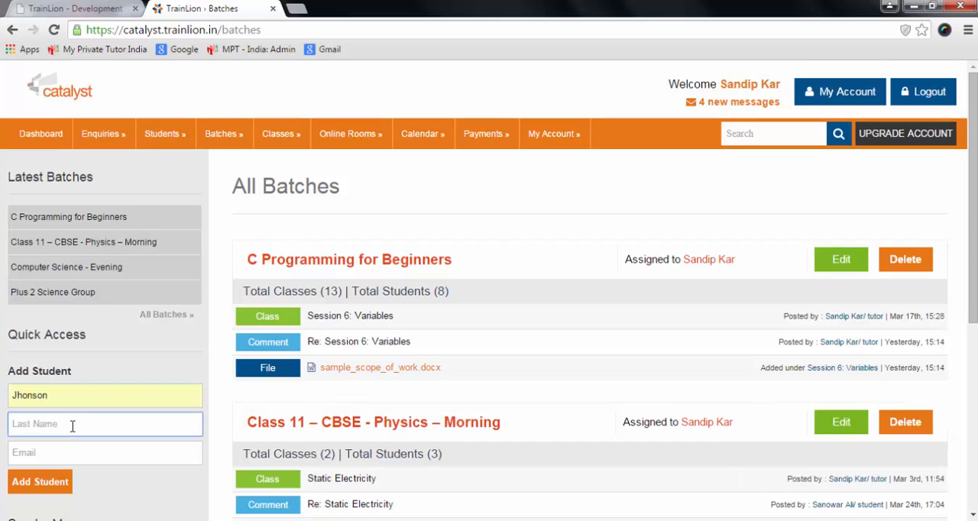
text(david)
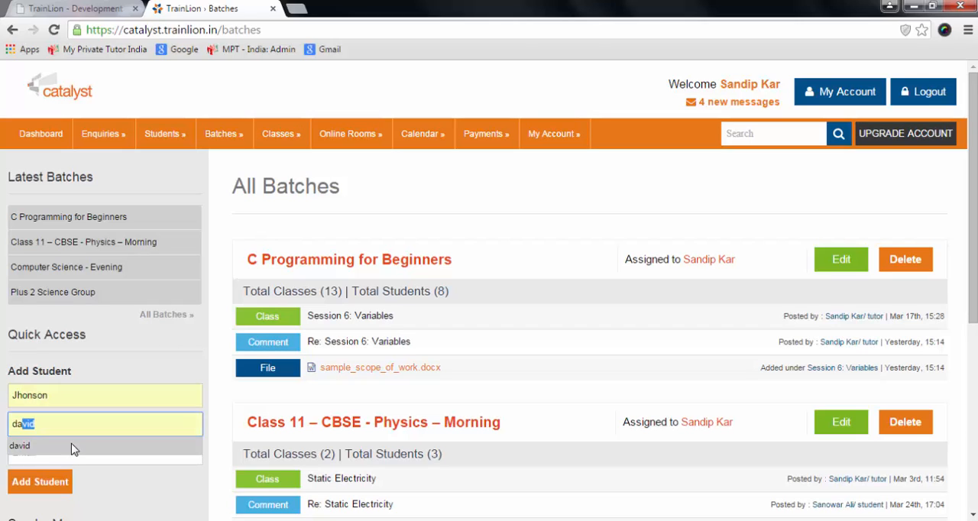
click(72, 448)
click(74, 449)
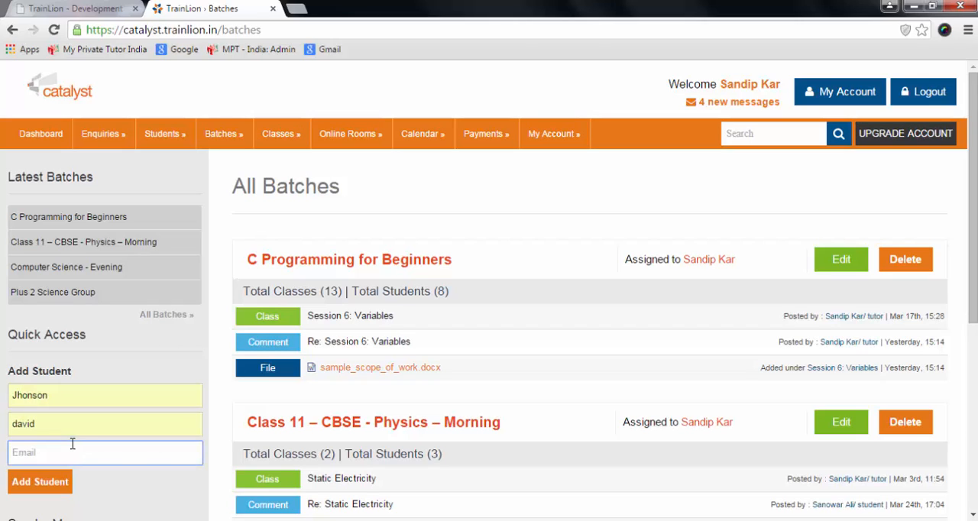
text(k)
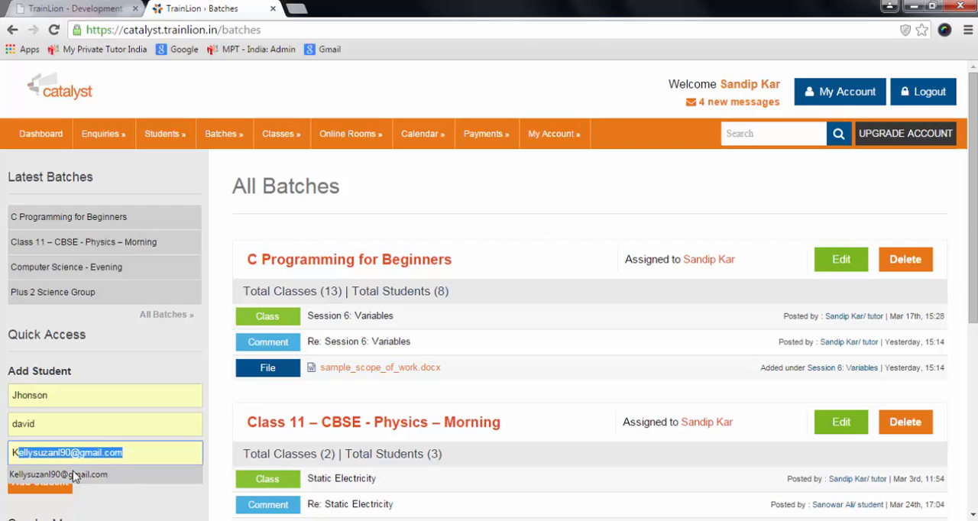
click(75, 475)
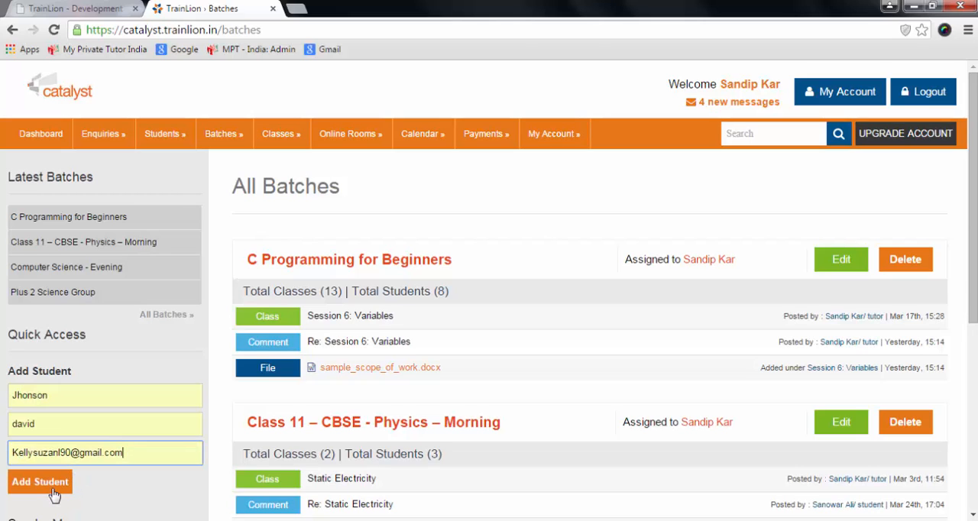
click(53, 490)
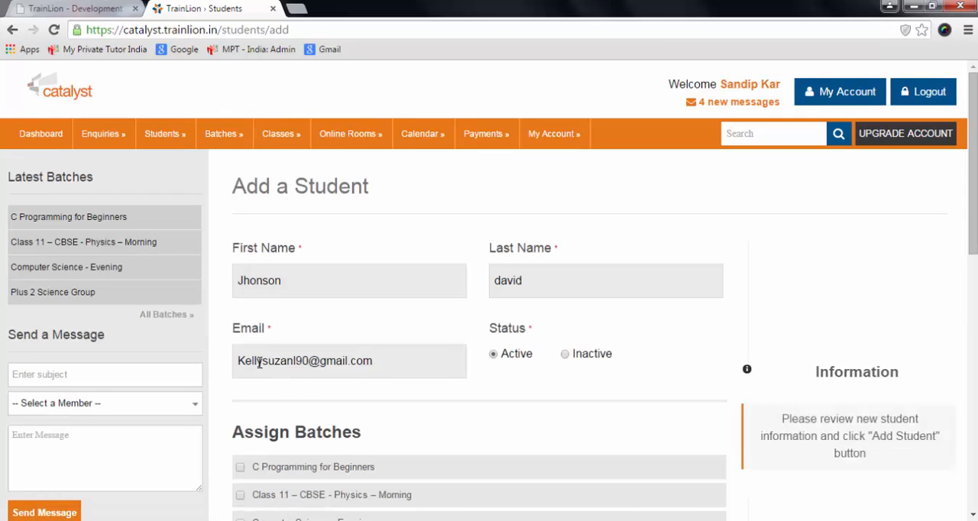
Delete the "y" from the new student's e-mail and assign the student to the C Programming for Beginners batch.
click(259, 361)
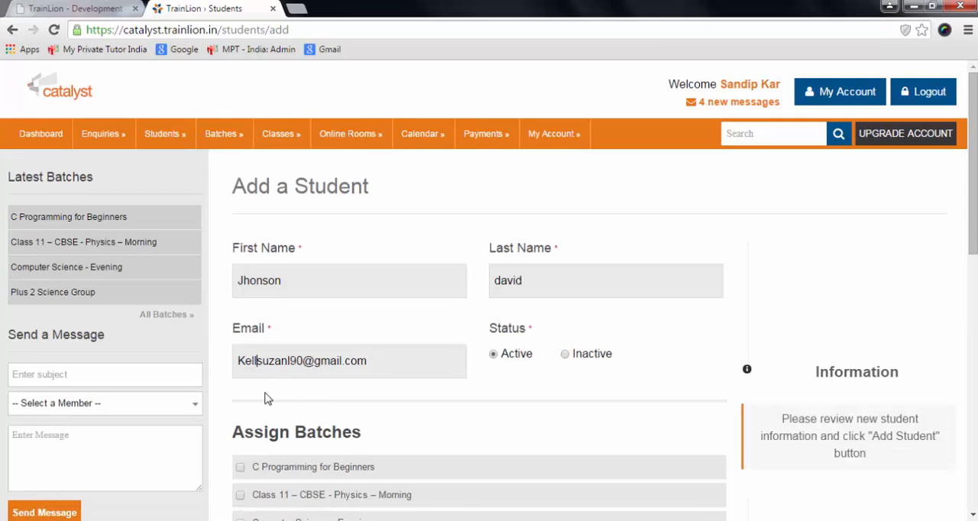
key(Delete)
scroll(321, 409, down, 2)
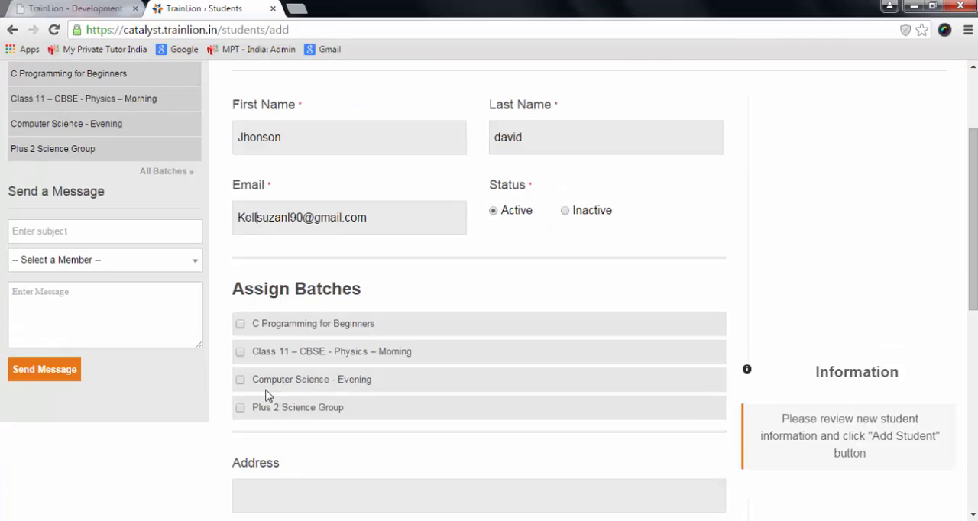
click(241, 325)
Fill in the student's postal address and phone numbers with the saved autofill entry, and add the student.
scroll(442, 362, down, 2)
click(442, 356)
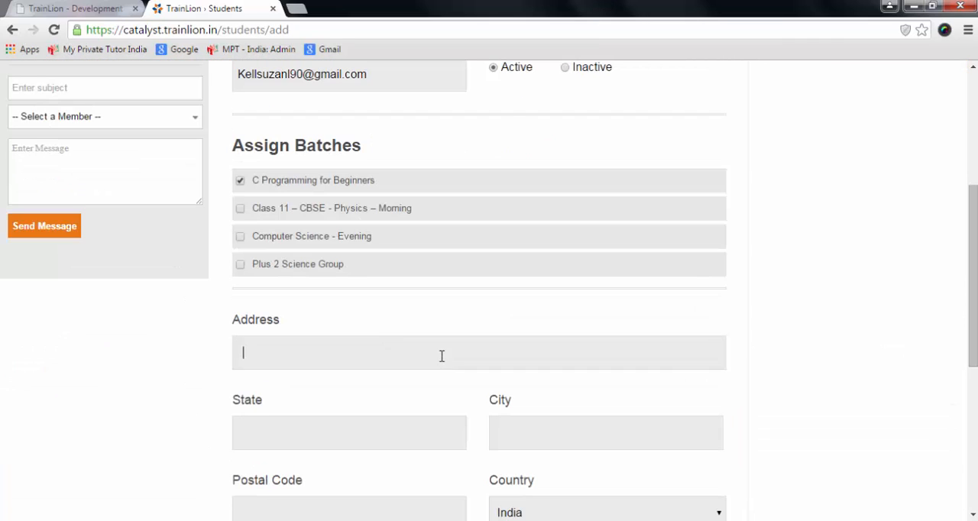
text(1)
click(435, 391)
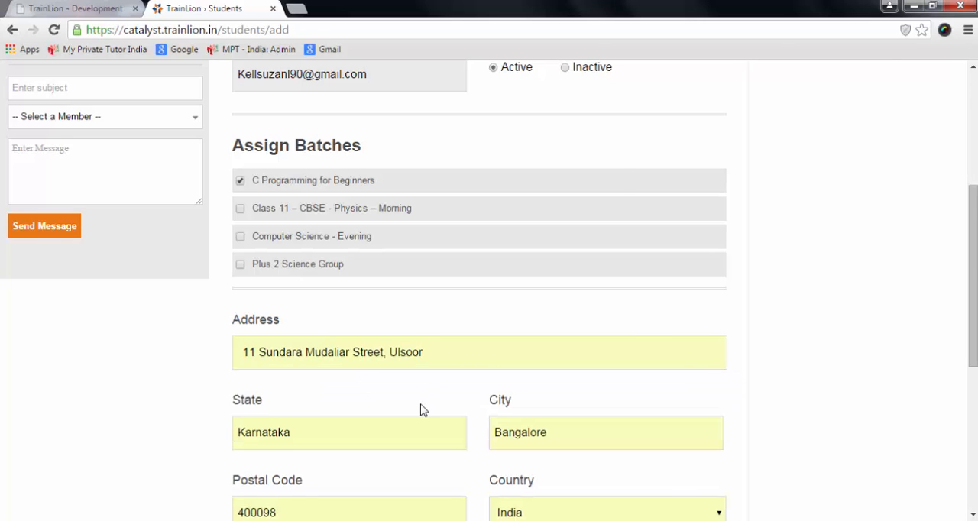
scroll(422, 411, down, 2)
scroll(421, 410, down, 3)
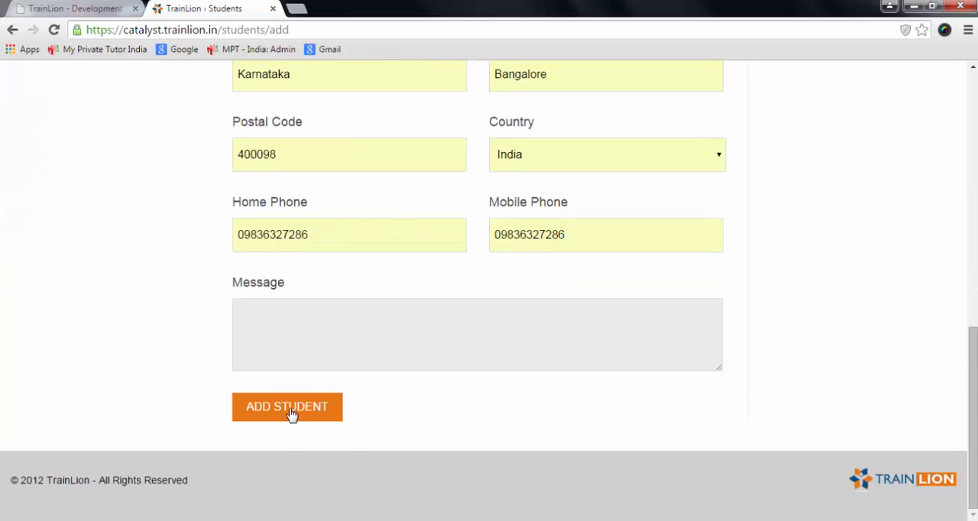
click(290, 411)
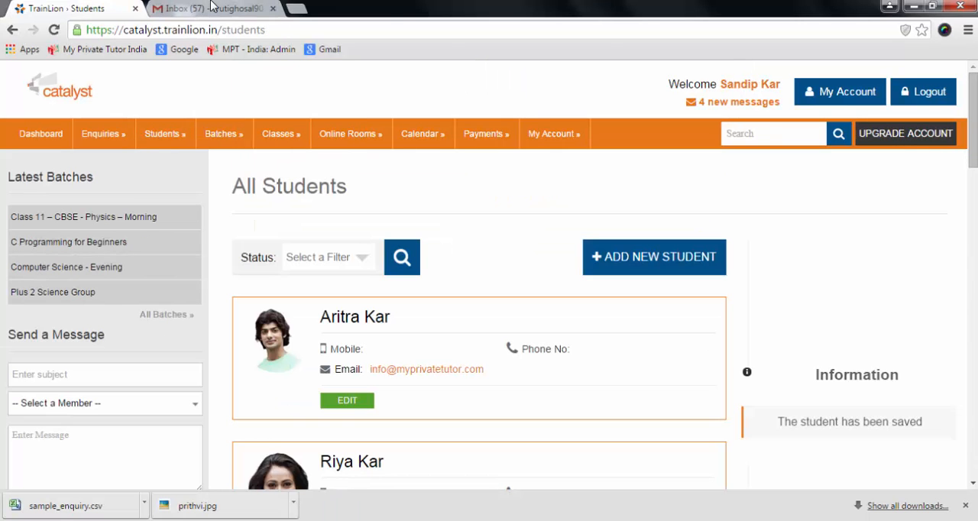
Switch to the Gmail inbox, open the "Invitation from Catalyst Learning Center" message and follow its invitation link.
click(212, 8)
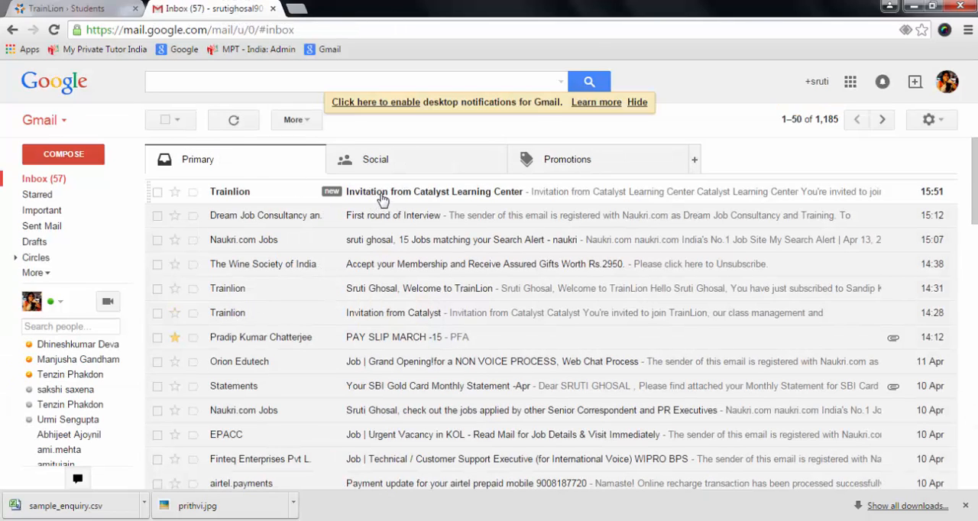
click(382, 197)
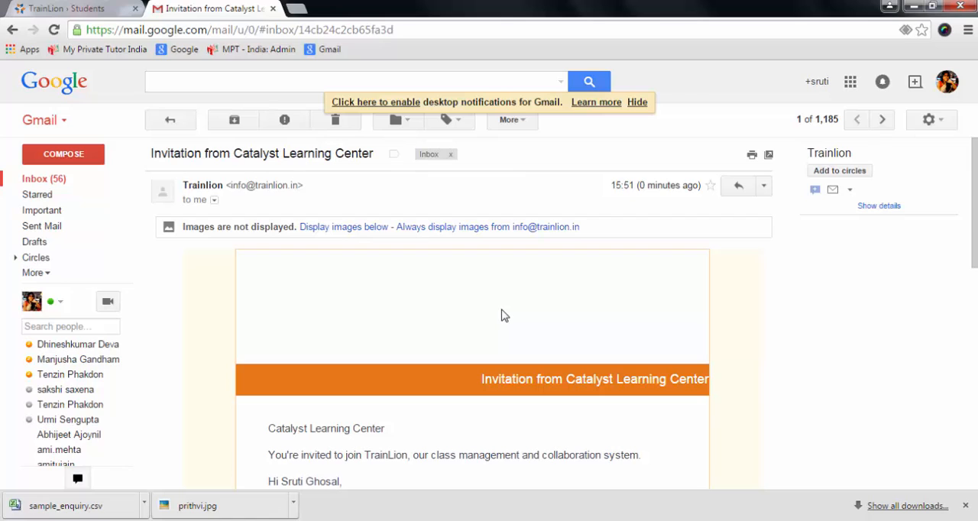
scroll(502, 315, down, 3)
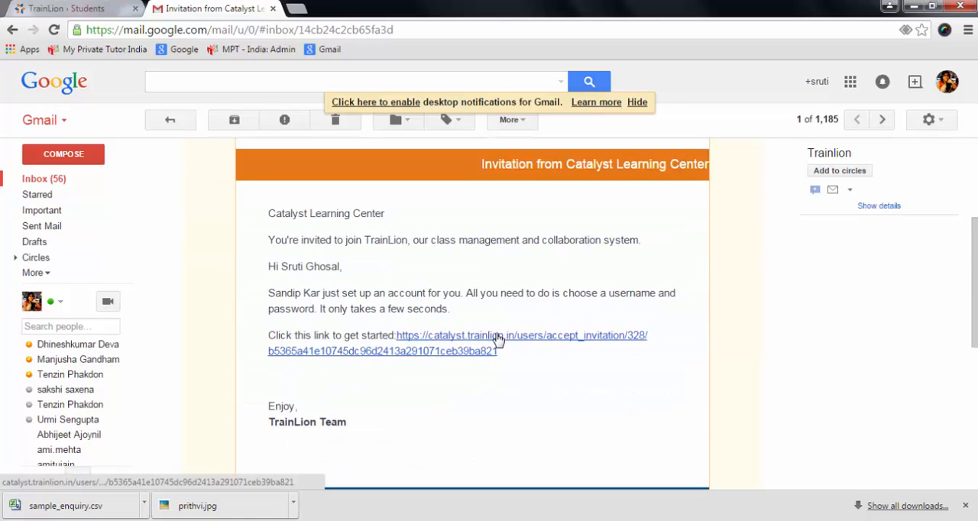
click(499, 337)
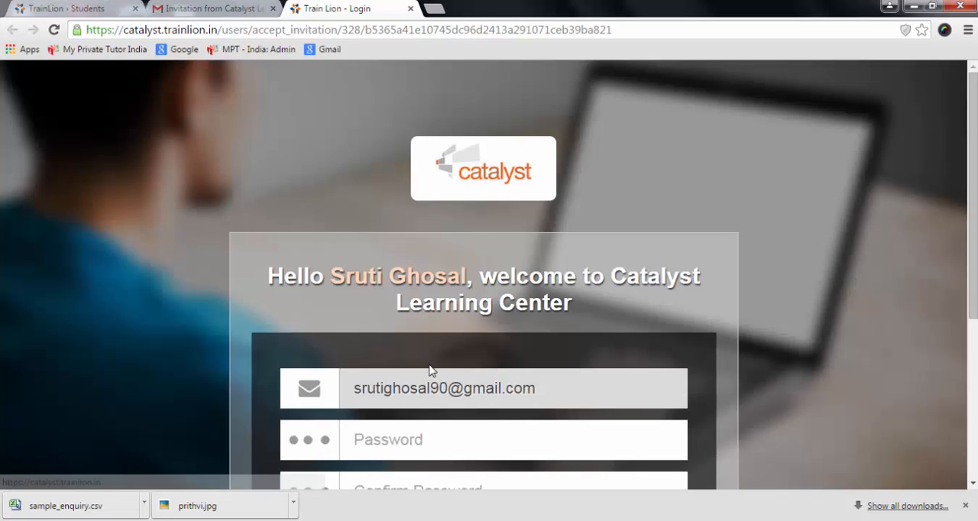
Enter and confirm the invited student's new account password, and save it to log in.
scroll(432, 369, down, 2)
click(430, 295)
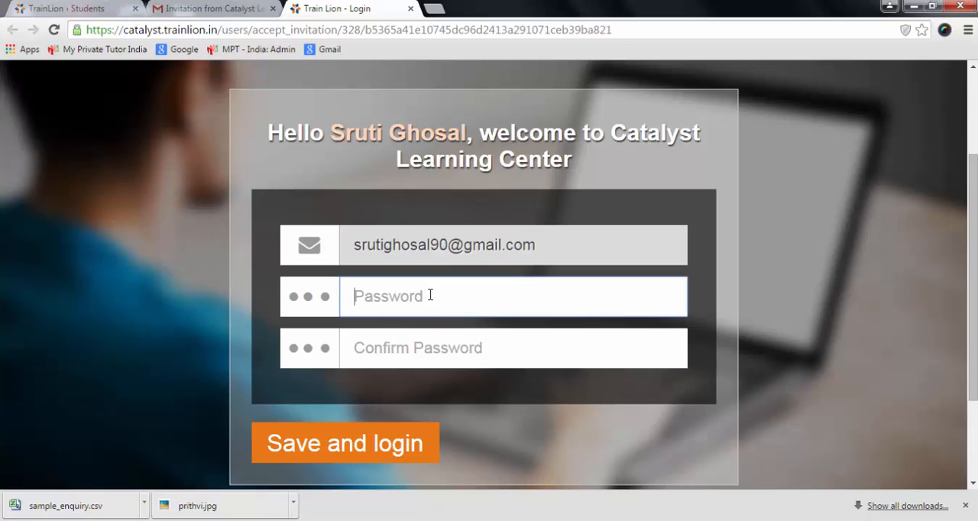
text(•••••)
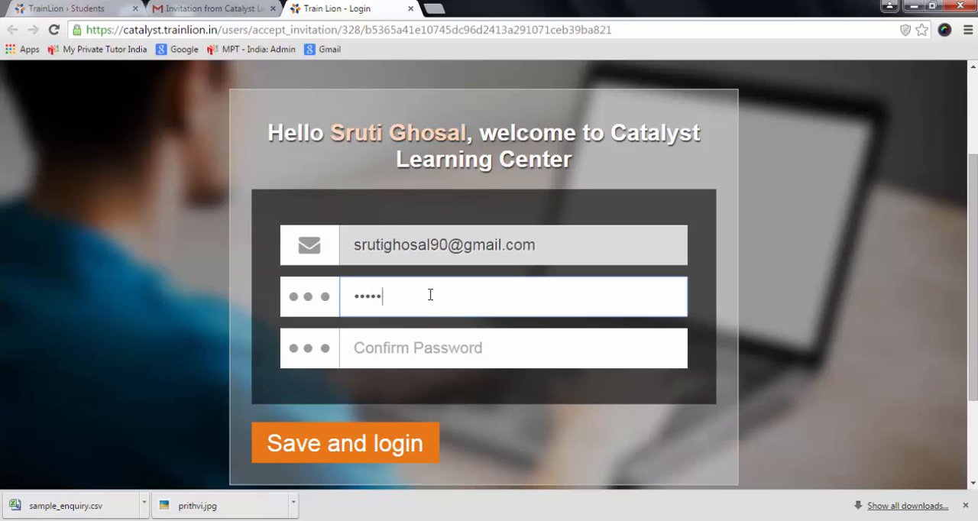
text(••••)
click(435, 350)
text(••••)
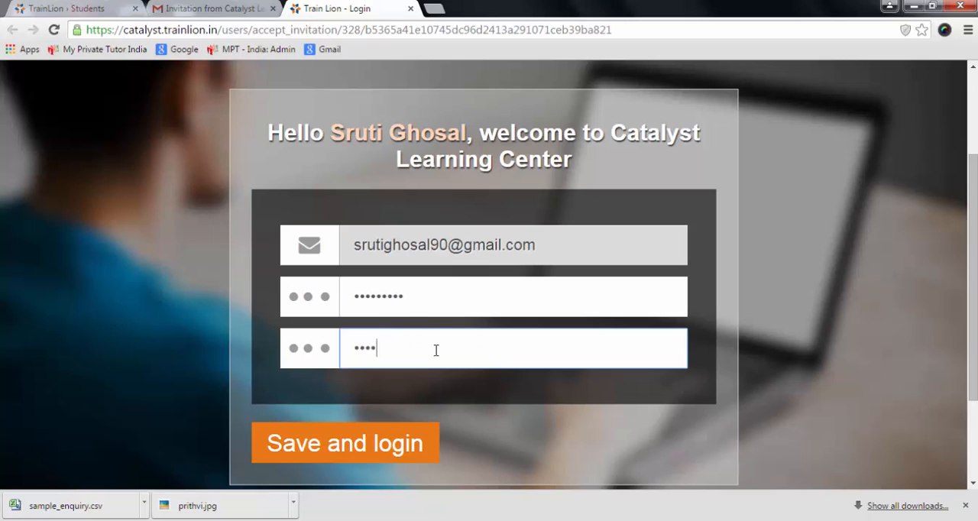
text(•••••)
key(Return)
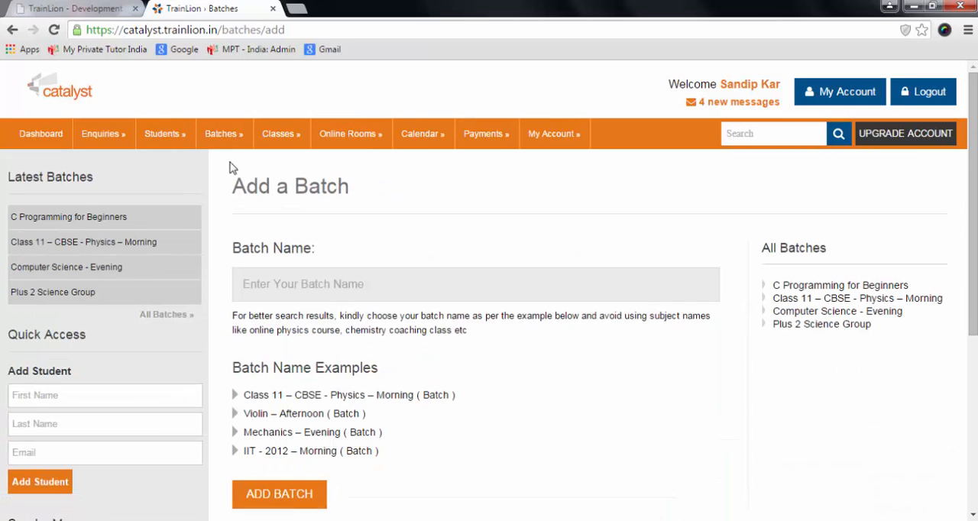
Add a new batch named "Basic course on Web-designing - Morning (Batch)".
click(304, 282)
text(Basic)
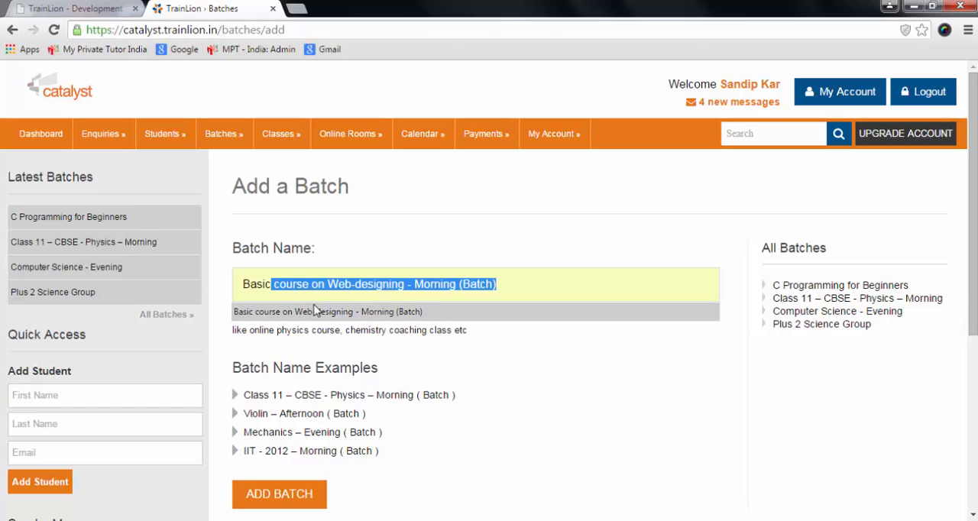
click(317, 313)
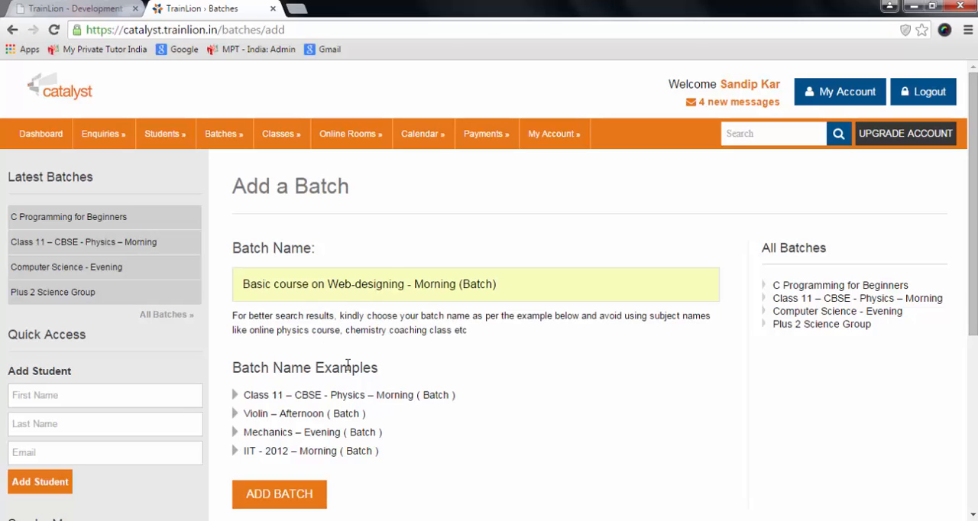
scroll(327, 365, down, 1)
click(296, 432)
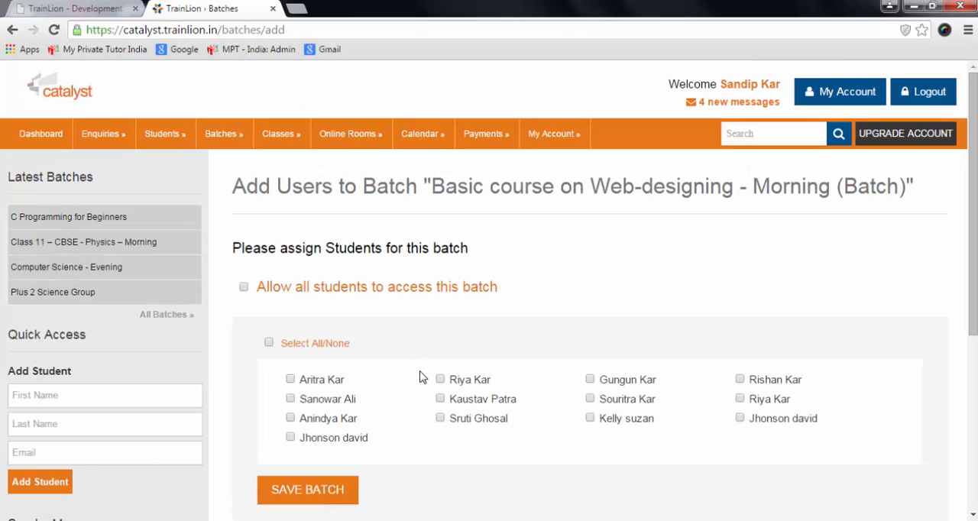
Assign the four students in the second and third rows of the list's two middle columns to the new batch, and save it.
click(439, 399)
click(440, 419)
click(591, 399)
click(590, 419)
scroll(561, 433, down, 1)
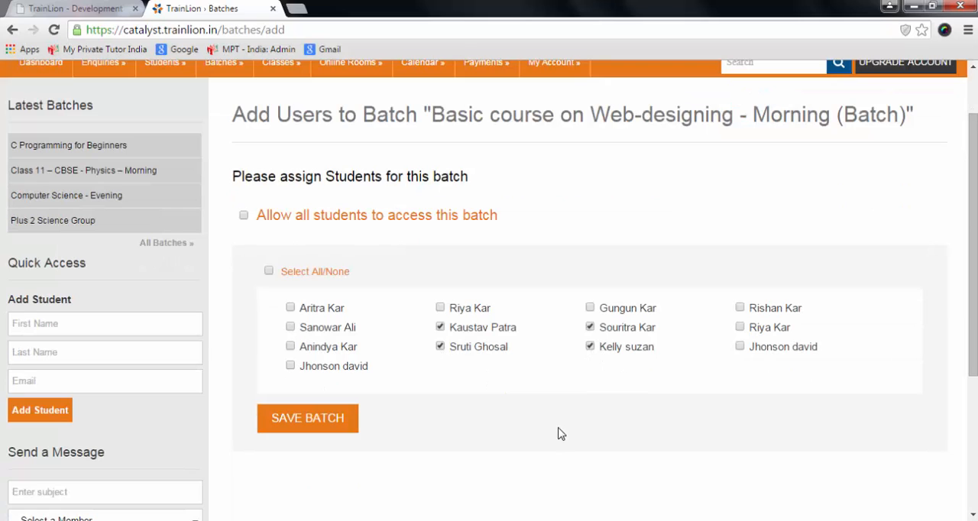
click(317, 423)
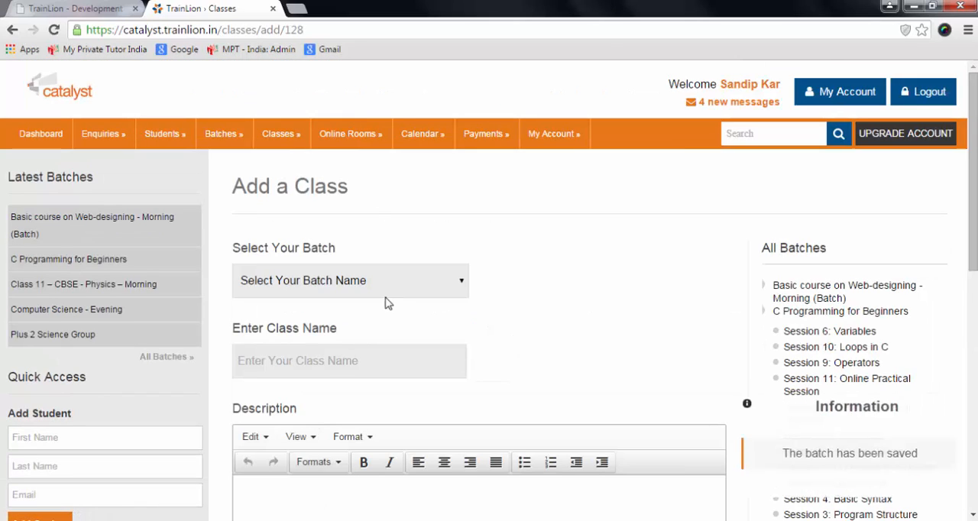
For the new class, choose the batch "Basic course on Web-designing - Morning (Batch)" and enter the class name "Web-designing".
click(458, 283)
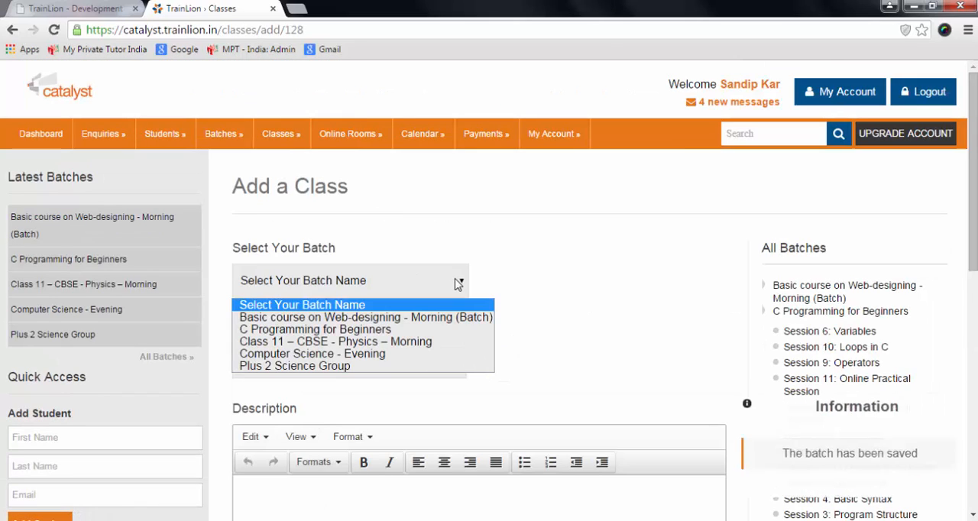
click(447, 323)
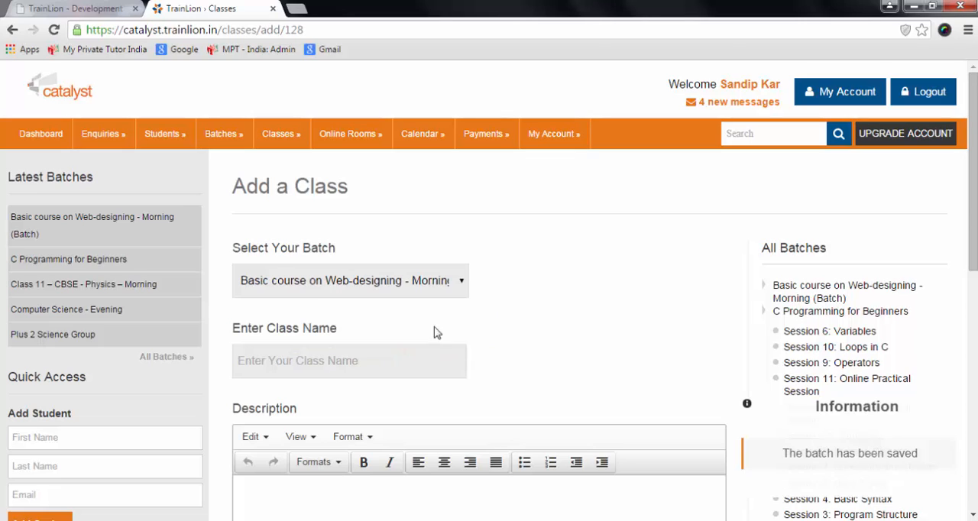
click(389, 362)
text(W)
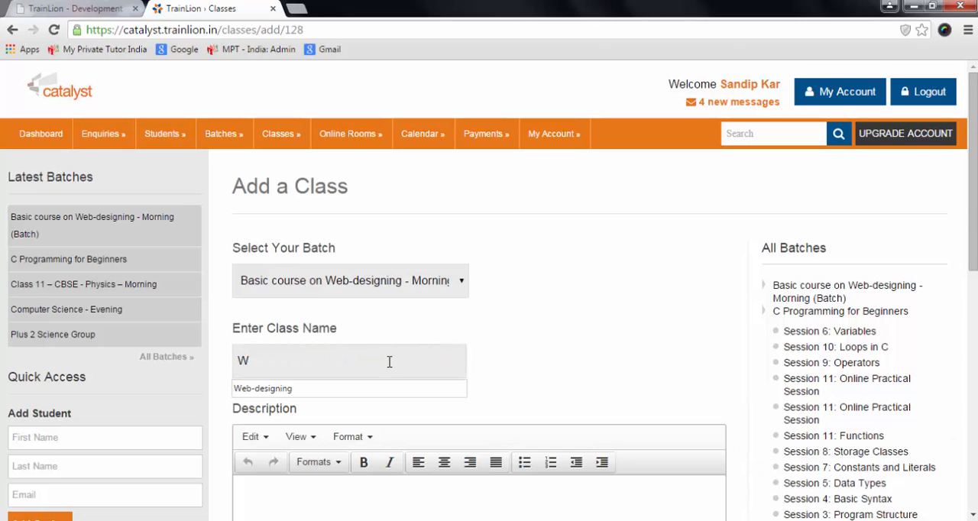
click(386, 382)
Enter the class description "This course will cover basic modules of we-designing".
scroll(386, 386, down, 2)
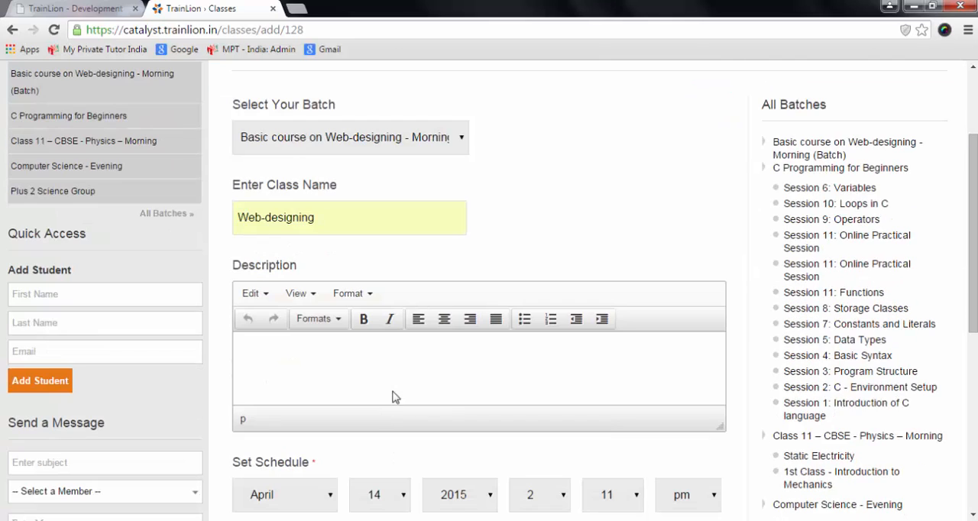
click(396, 393)
text(This course will cover basic modu)
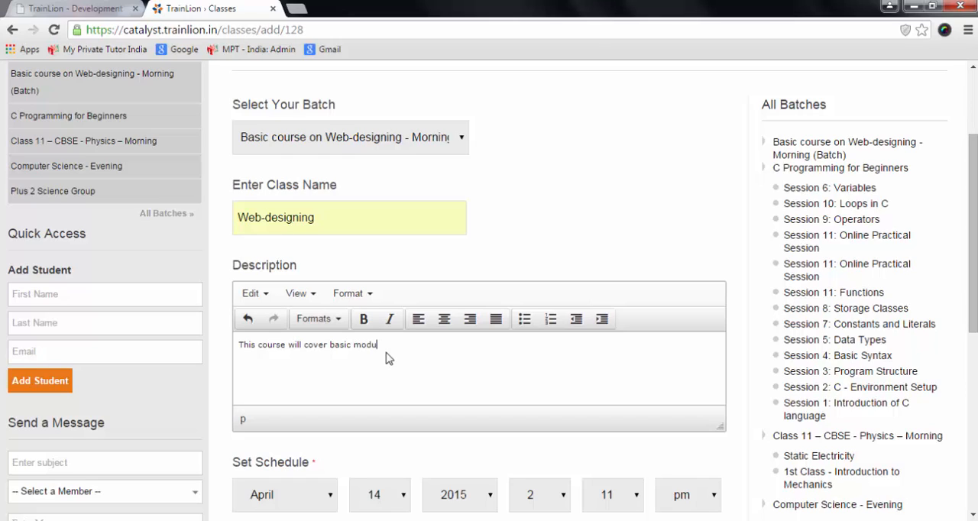
text(les of we-designing)
Set the class's schedule day to 19 and its duration to 45 minutes, and add the class.
scroll(386, 359, down, 1)
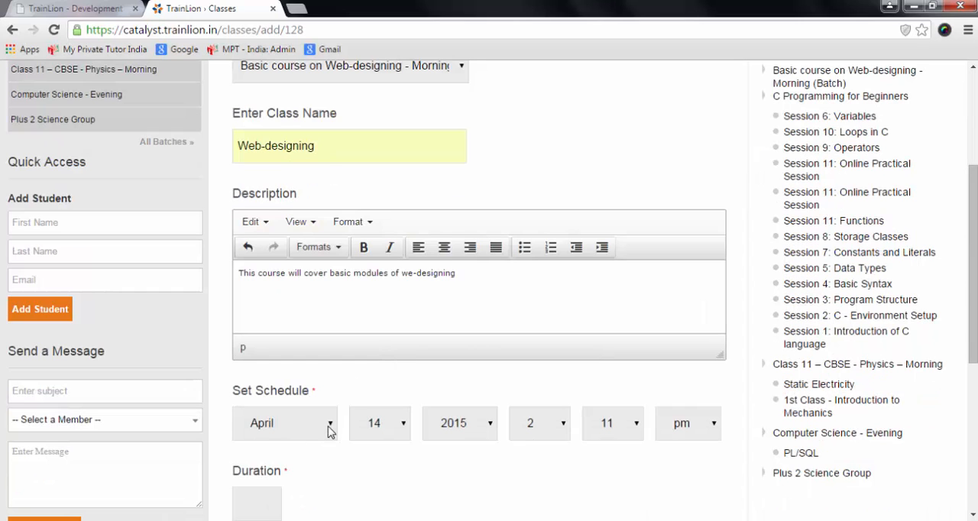
click(404, 427)
click(378, 399)
scroll(506, 463, down, 1)
click(257, 434)
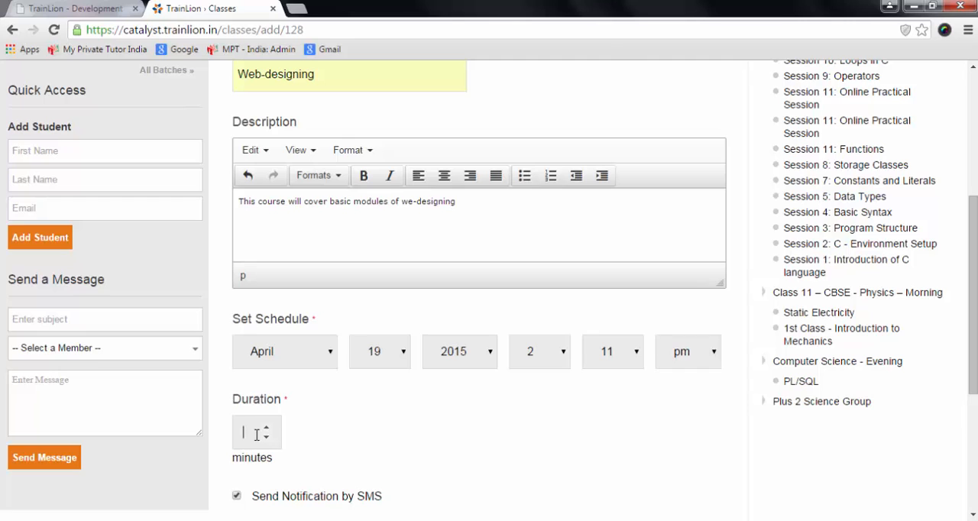
text(45)
scroll(257, 434, down, 3)
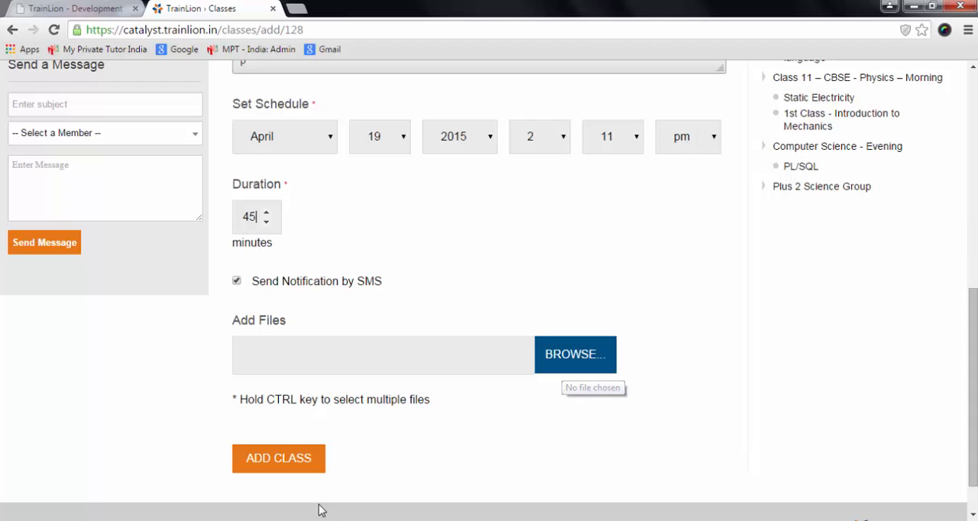
click(265, 466)
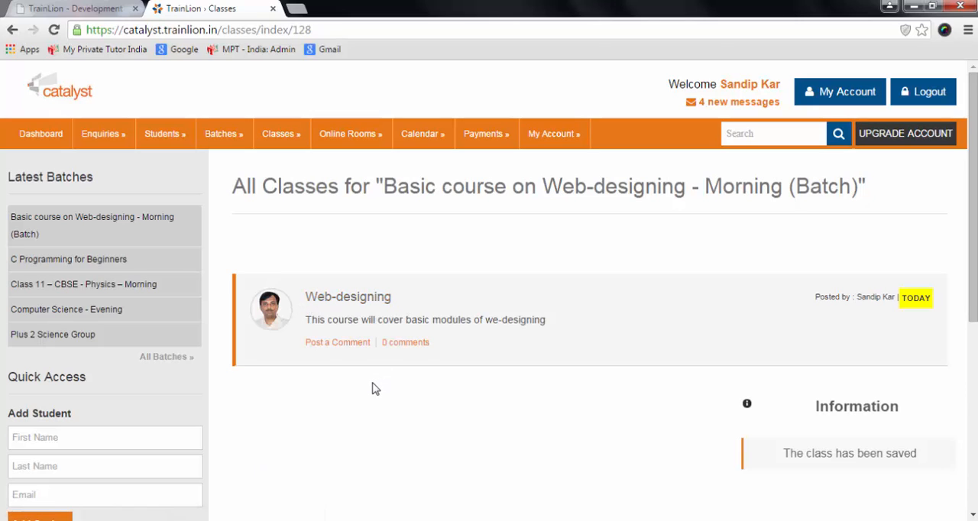
Post the comment "Bring note" on the Web-designing class.
scroll(371, 387, down, 1)
click(336, 275)
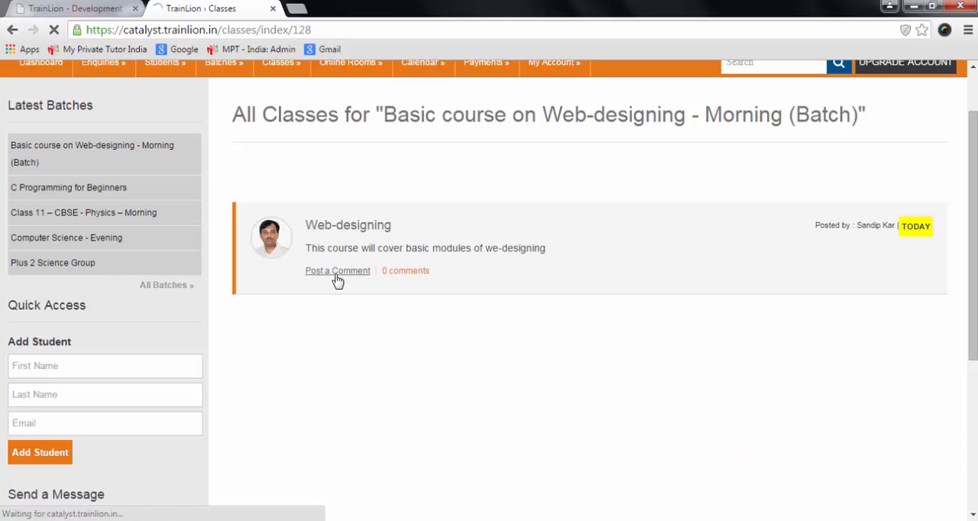
scroll(268, 421, down, 2)
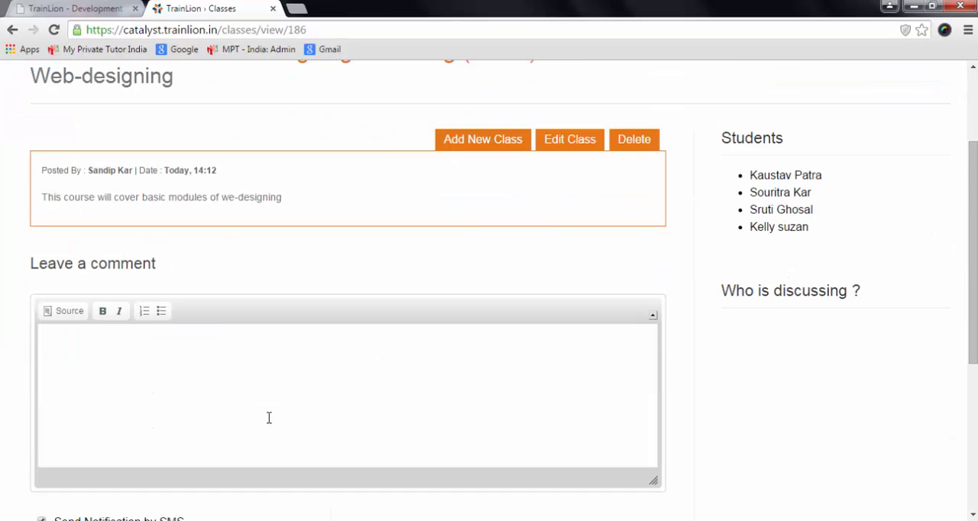
click(269, 418)
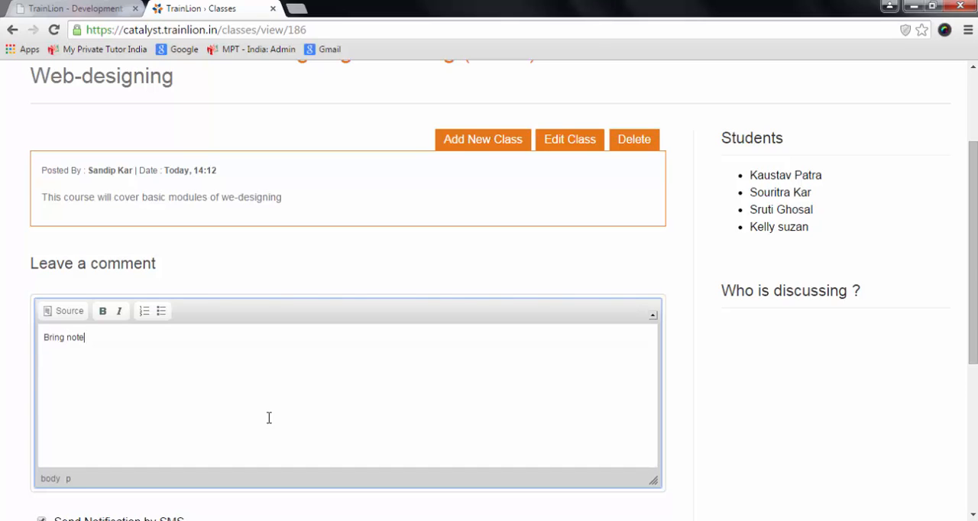
scroll(269, 419, down, 3)
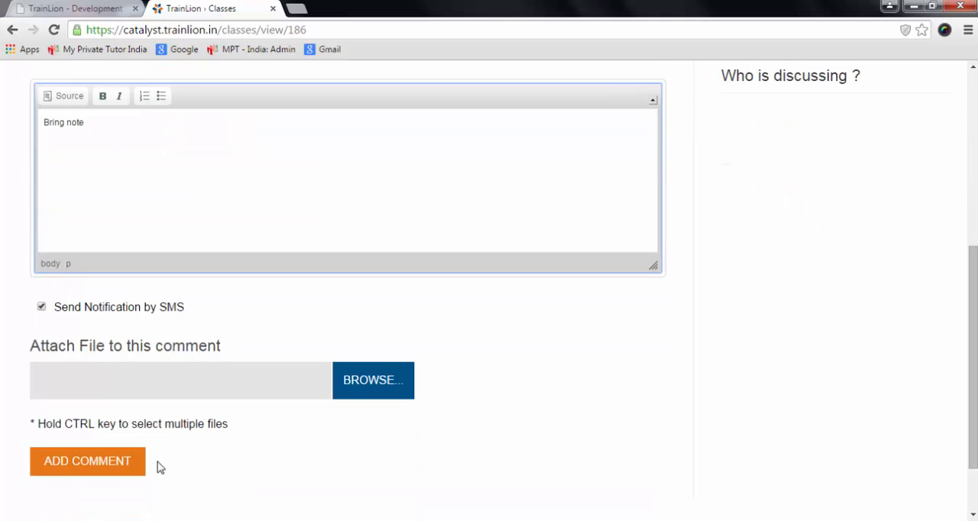
click(101, 475)
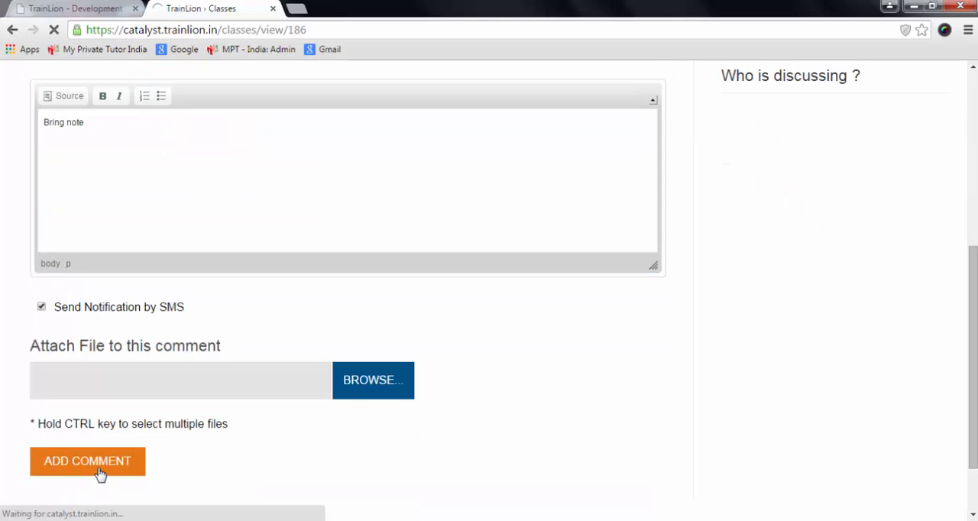